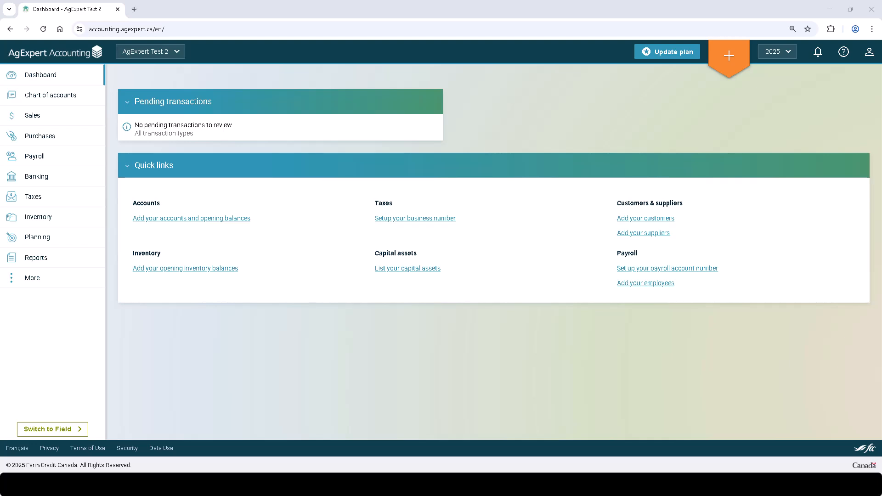
Start a paycheque payroll run and record 50 hourly hours for the employee
click(93, 157)
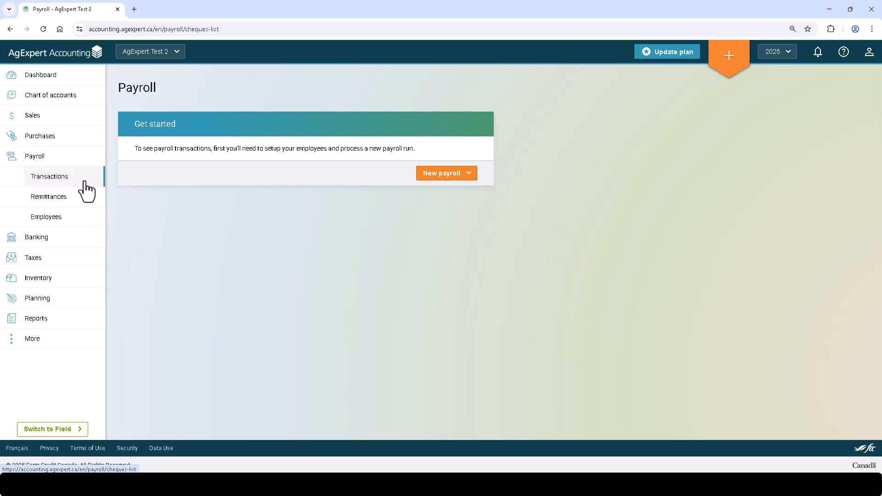
click(445, 175)
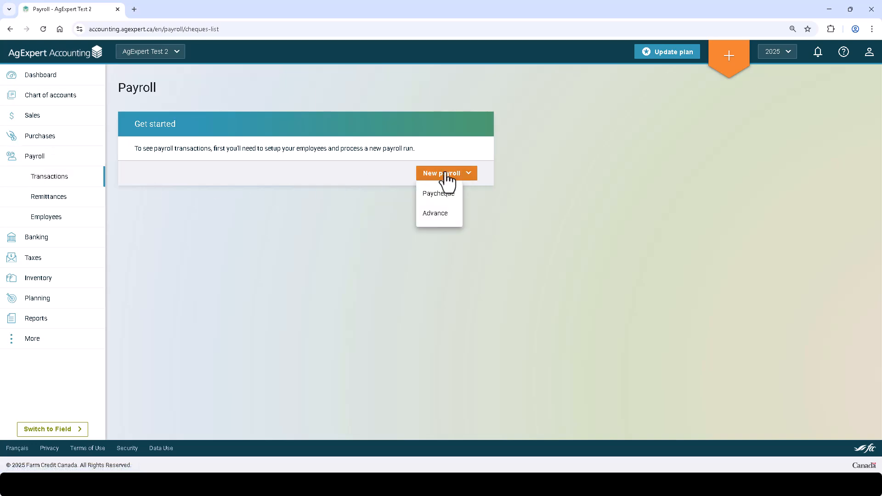
click(440, 194)
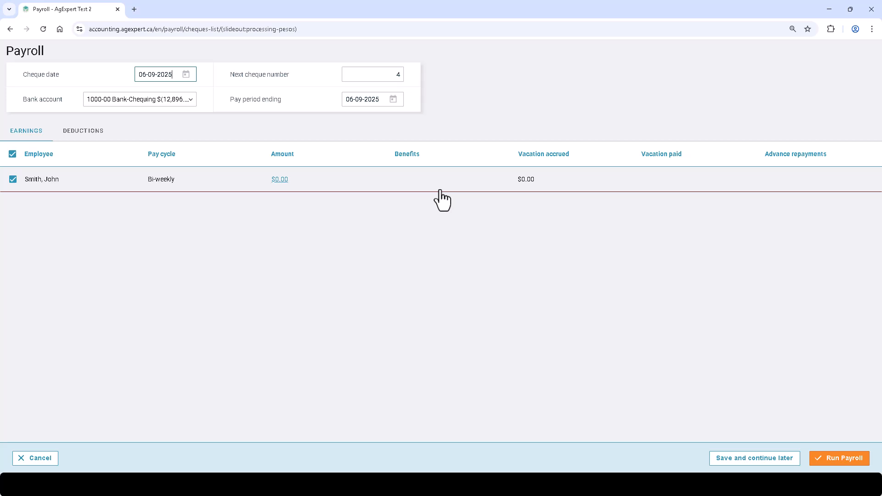
click(279, 180)
text(50)
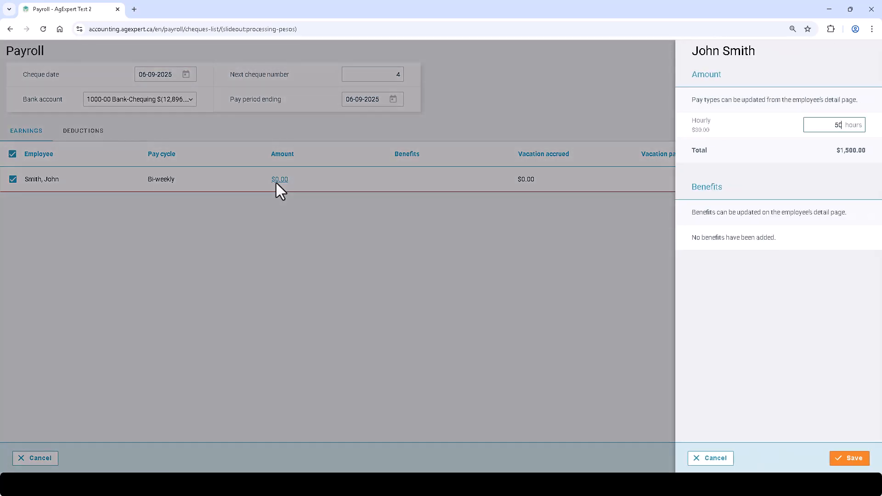
click(850, 459)
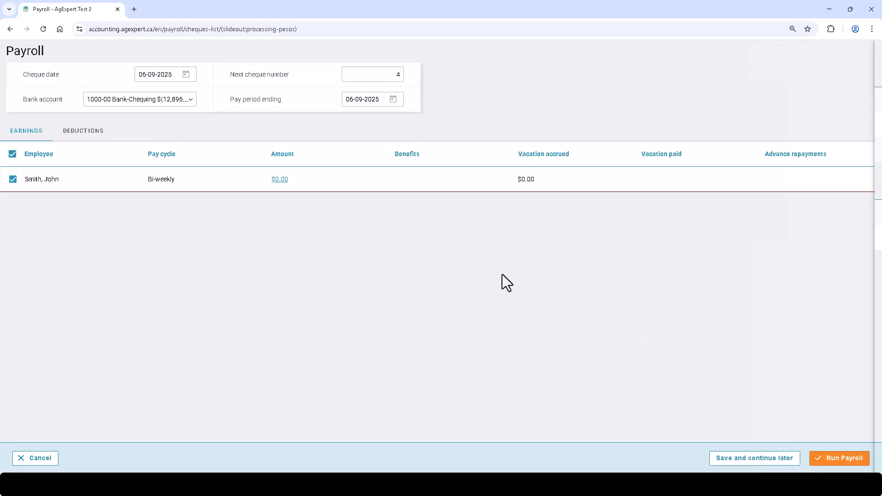
Review the employee's calculated deductions without changing them and run the payroll
click(97, 137)
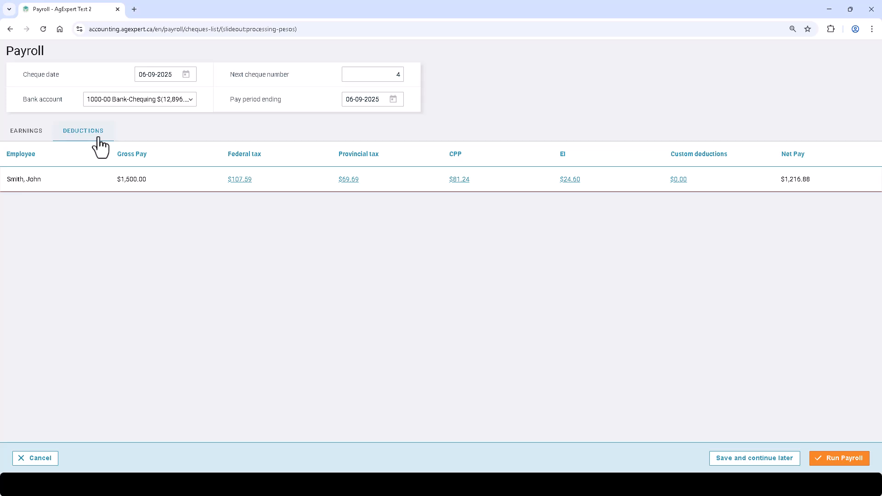
click(237, 181)
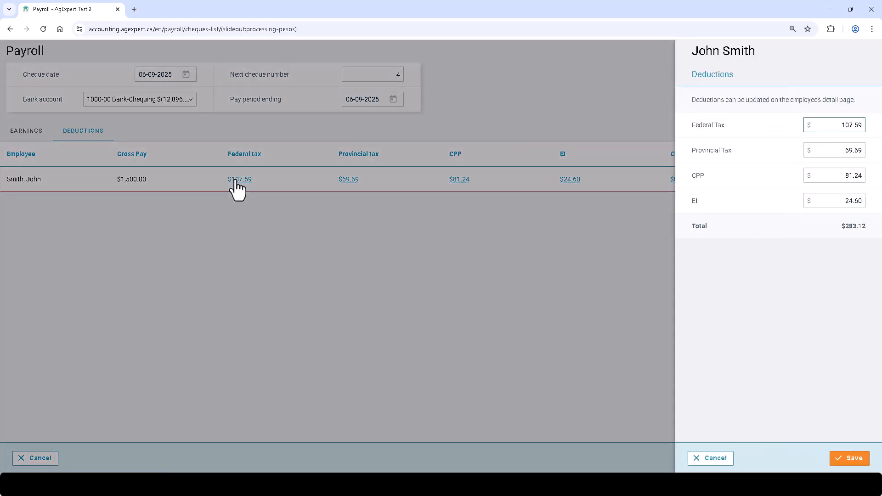
click(698, 459)
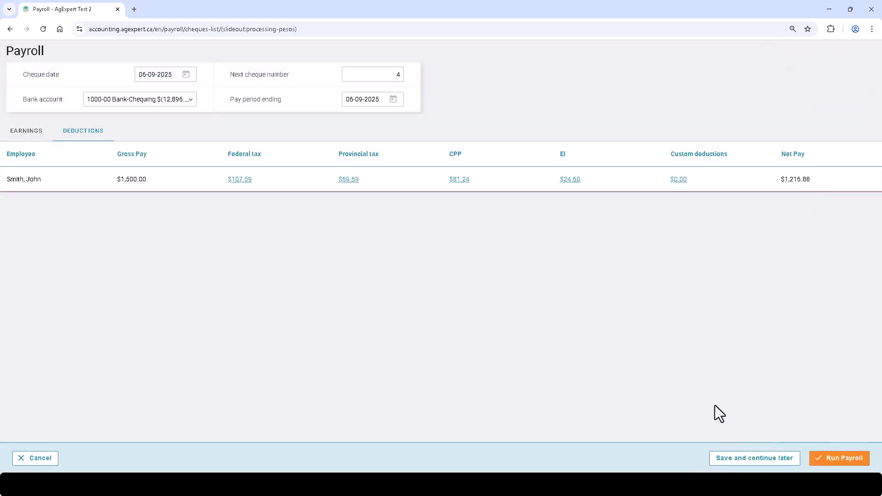
click(854, 464)
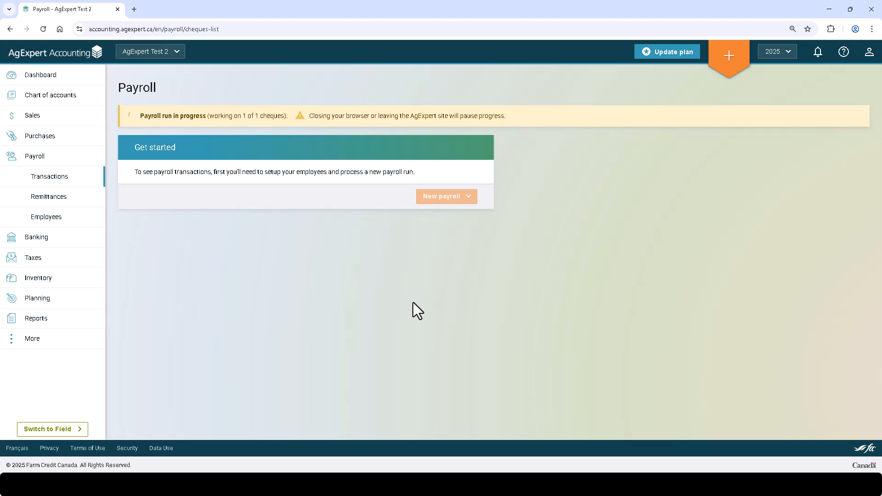
Create a payroll advance of $200 for the employee from the 1000-00 Bank-Chequing account
click(167, 116)
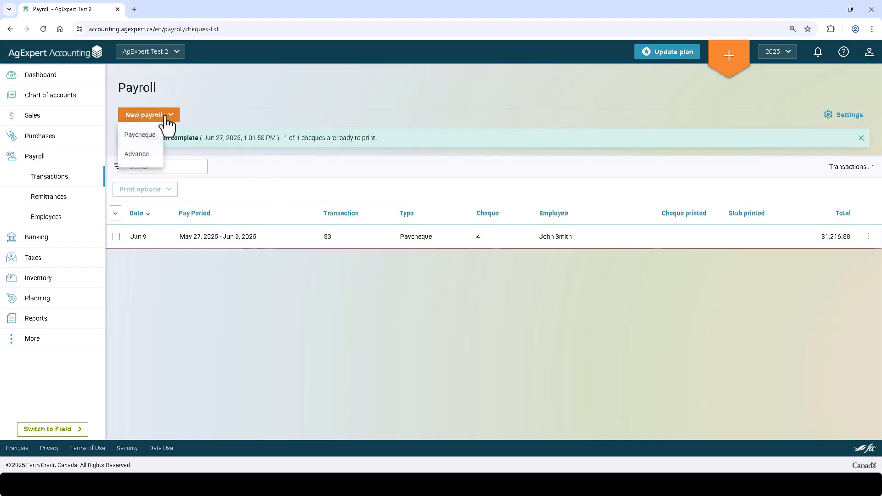
click(147, 156)
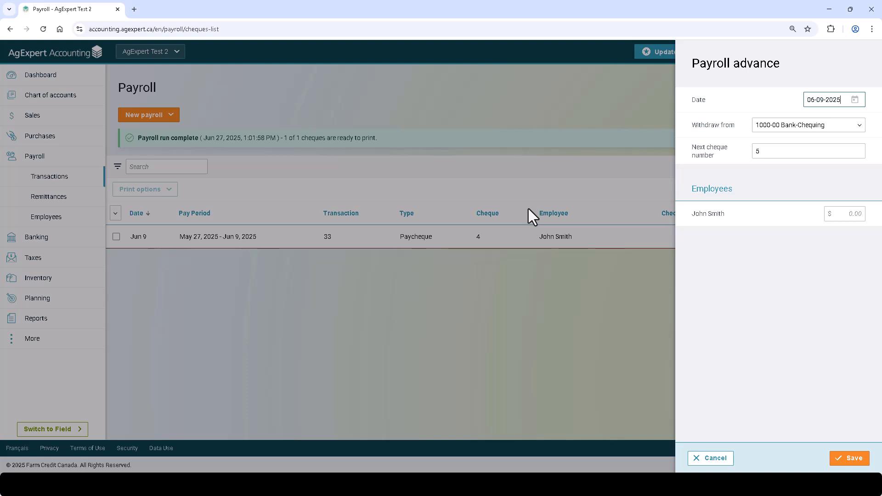
click(850, 215)
text(200)
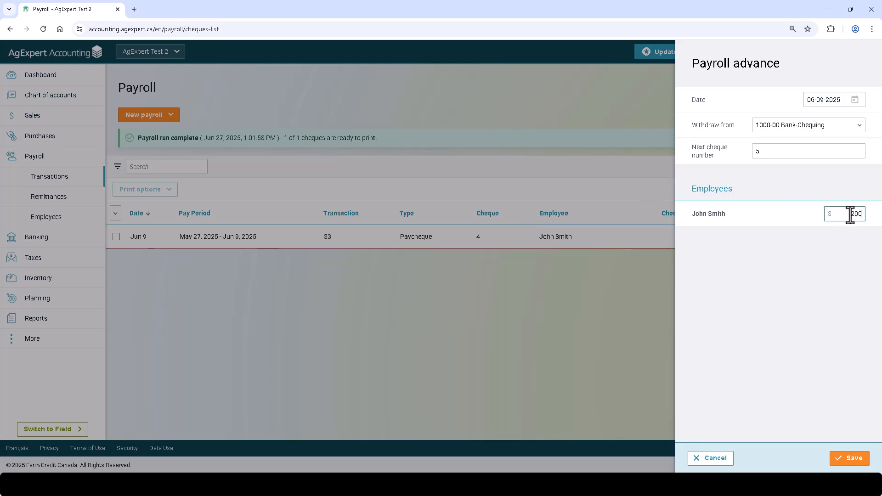
click(846, 457)
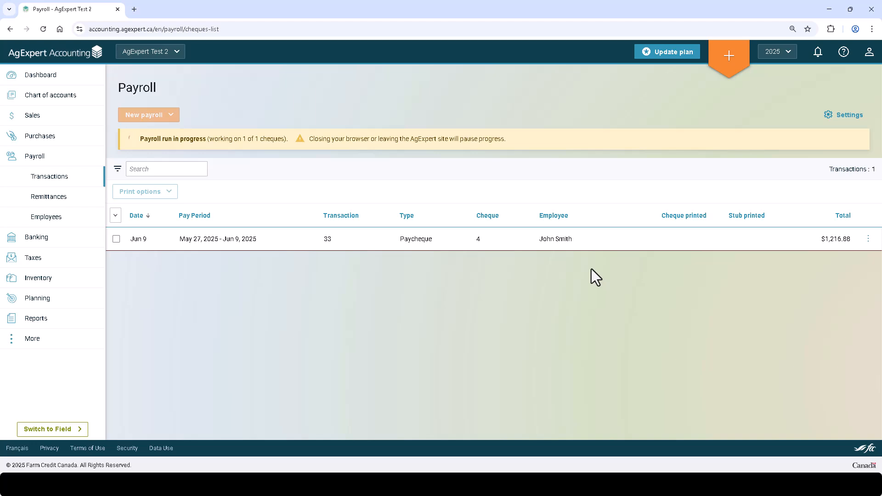
Open a new paycheque run to view the employee's advance repayment, and cancel the run
click(171, 119)
click(141, 135)
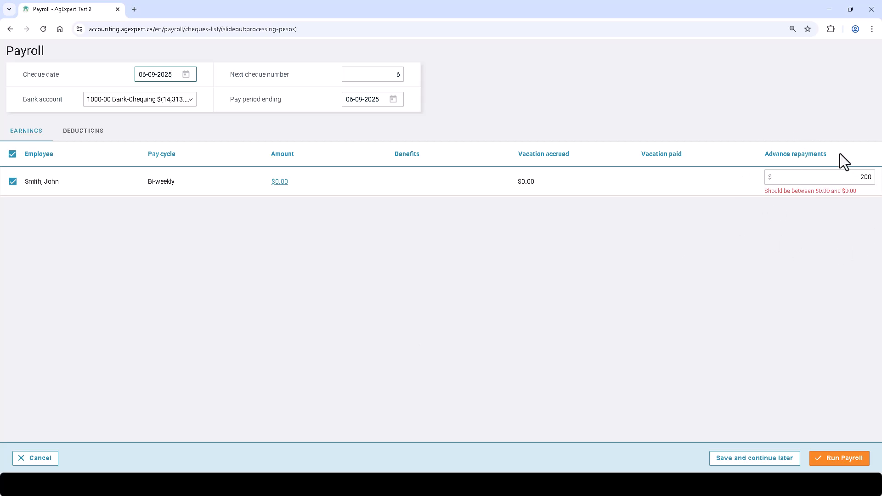
click(40, 458)
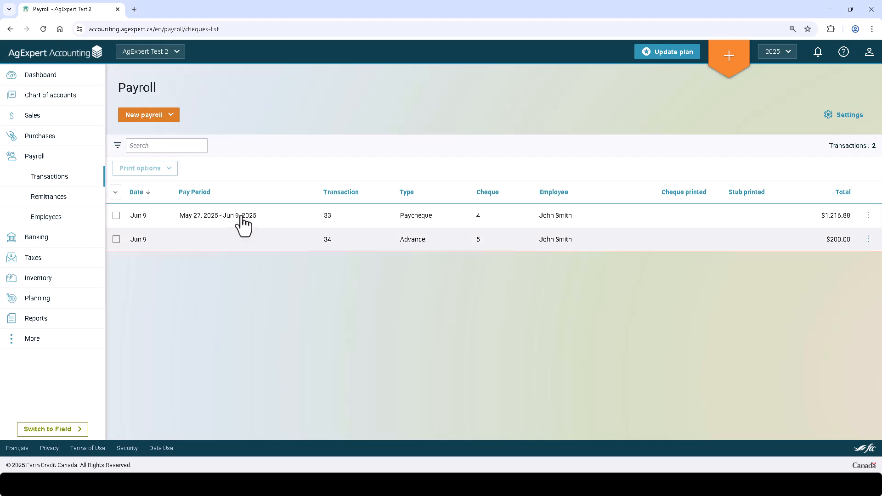
View the new payroll types and the earnings and deductions of the Jun 9 paycheque, leaving everything unchanged
click(160, 118)
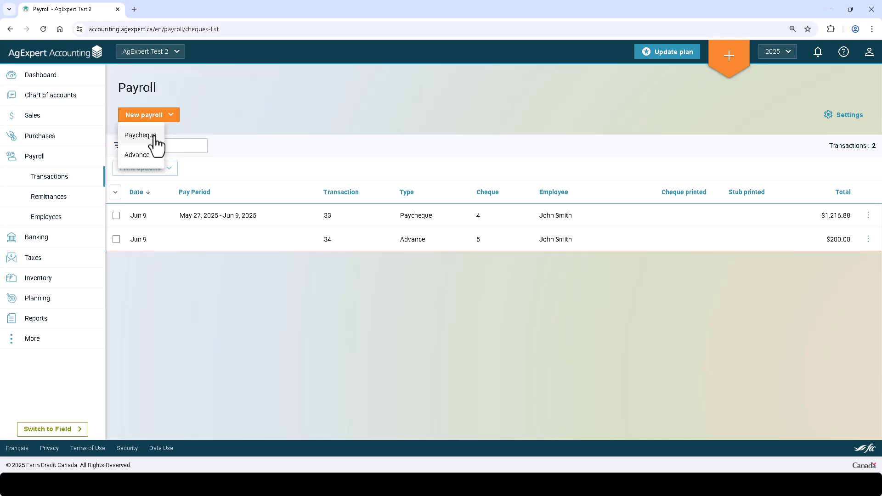
click(251, 124)
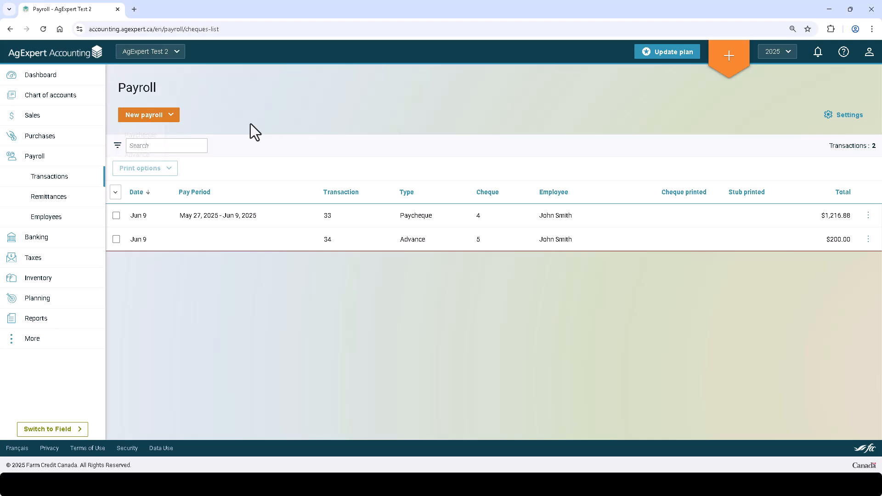
click(357, 224)
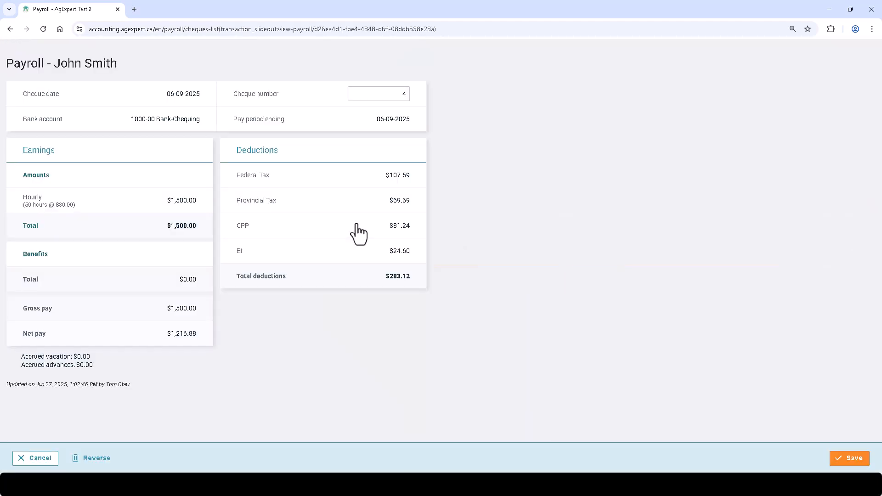
click(50, 451)
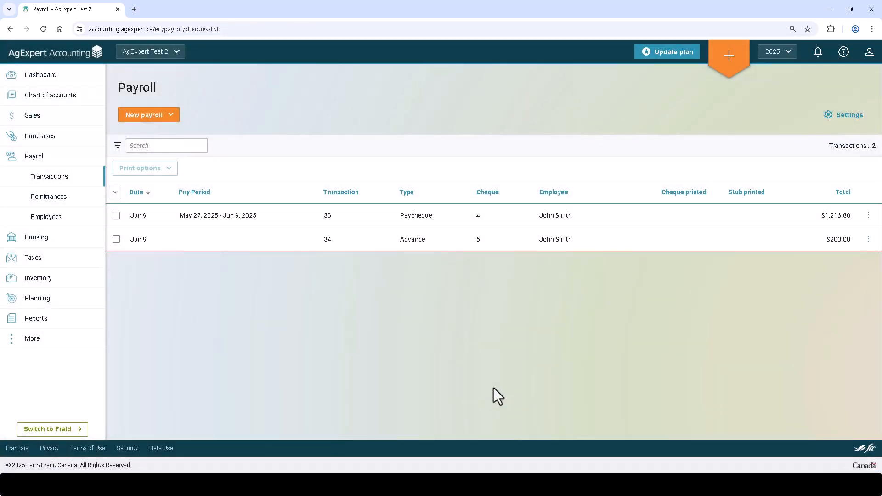
View the Default template in the cheque designer from the payroll settings, and close both without saving
click(862, 117)
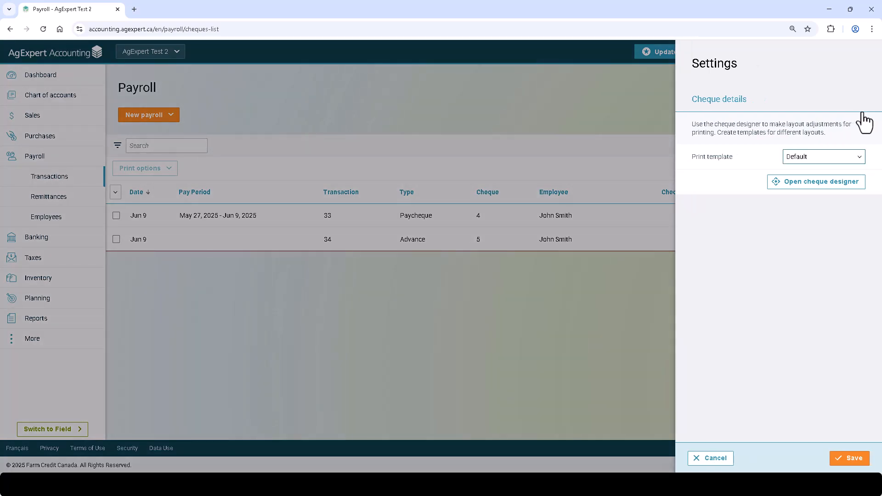
click(771, 186)
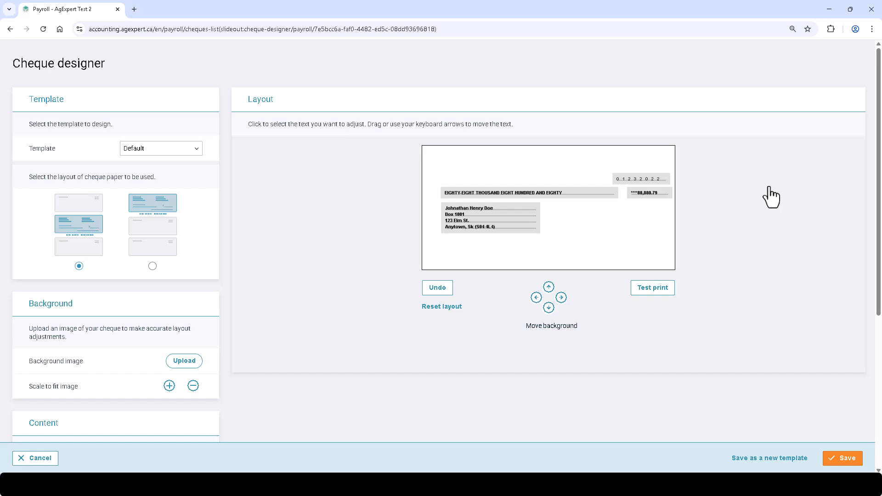
click(38, 463)
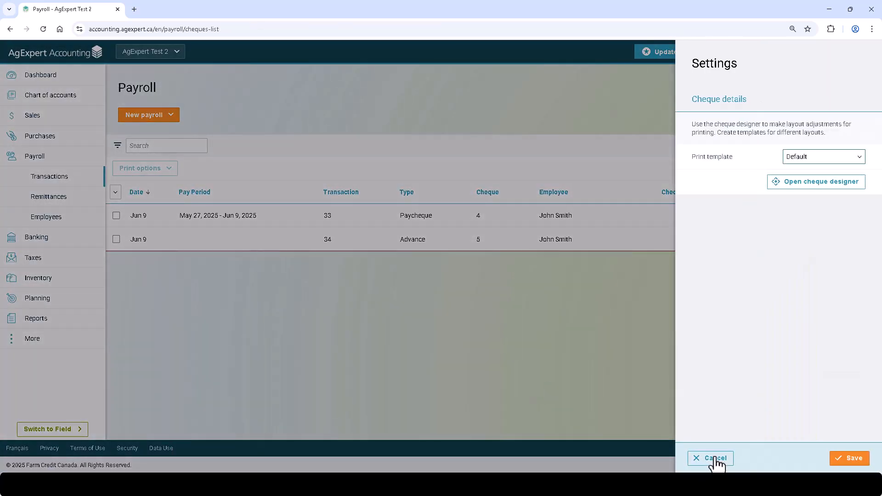
click(717, 462)
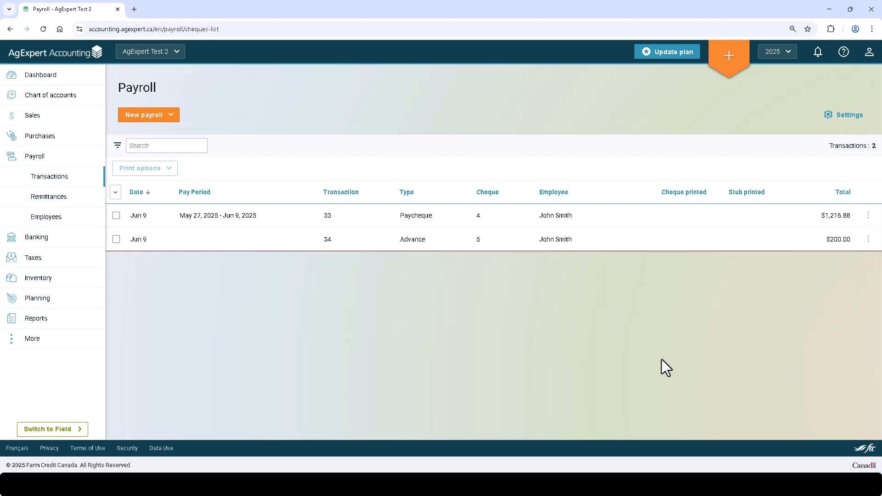
View the paycheque's available actions and the print options for both payroll transactions, leaving both transactions unselected
click(869, 218)
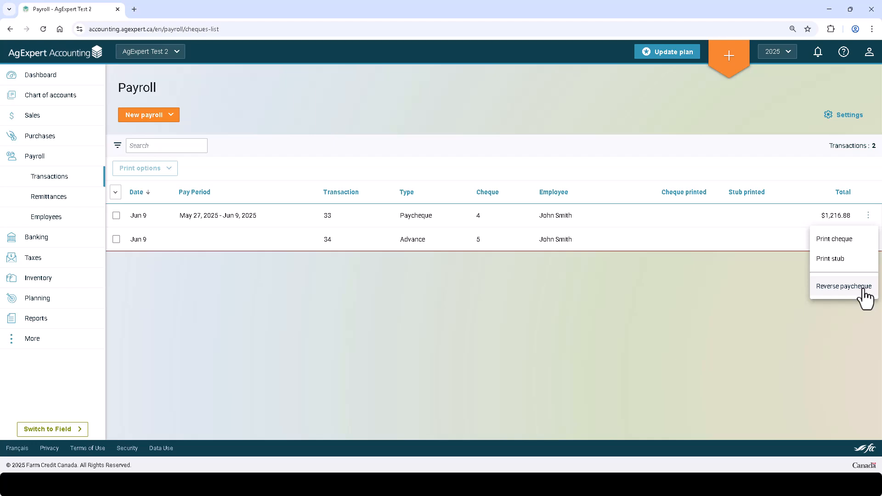
click(642, 299)
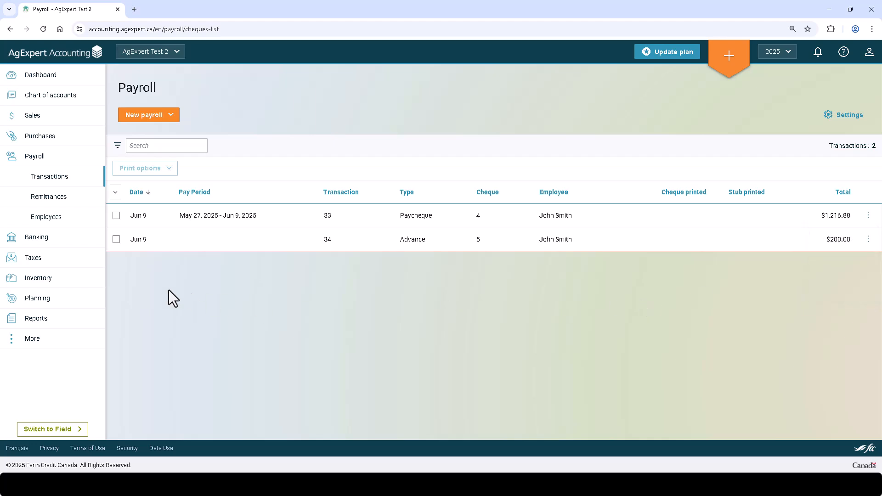
click(116, 239)
click(117, 216)
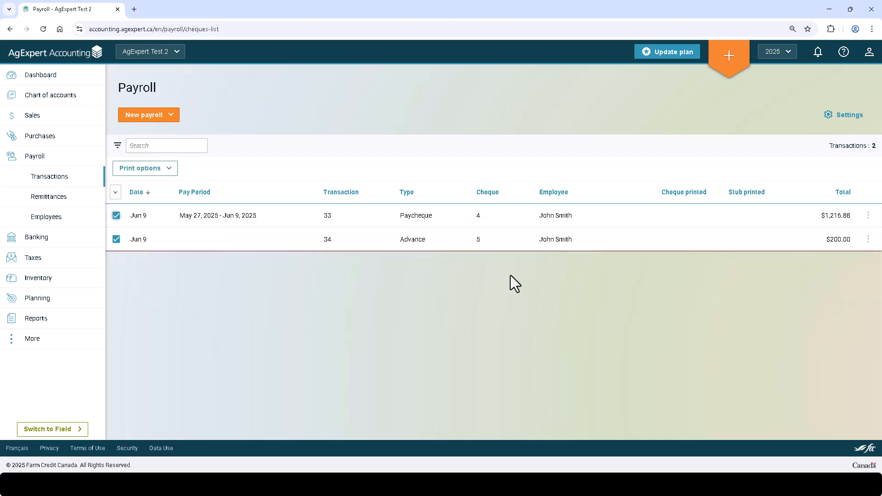
click(168, 171)
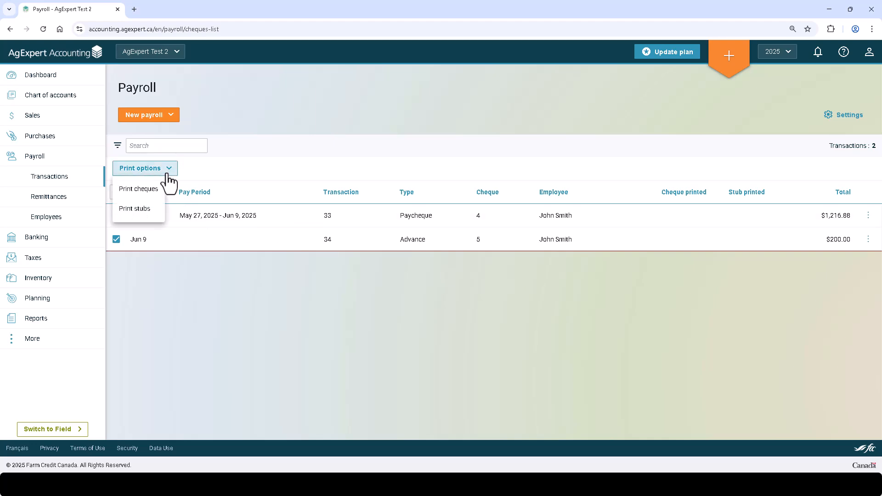
click(163, 260)
click(117, 239)
click(116, 215)
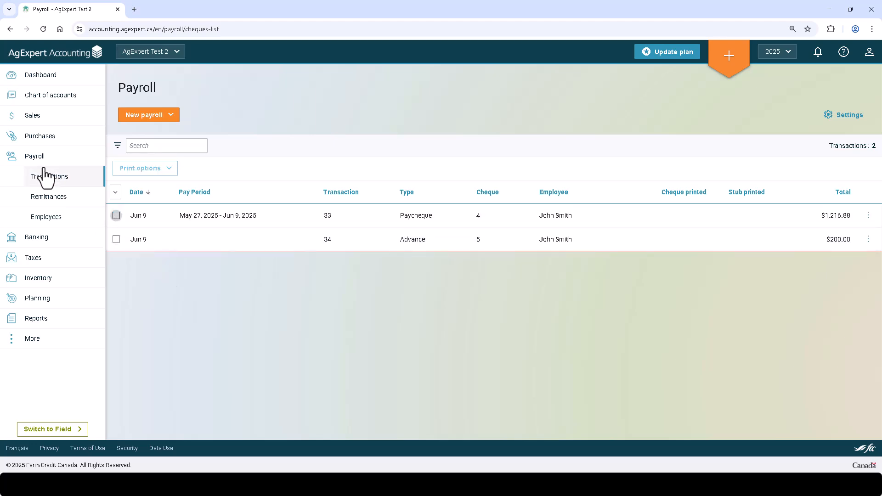
Complete a CRA source deductions remittance for Jan 1 - Jan 31, 2025, posting to the CRA - Payroll supplier
click(28, 202)
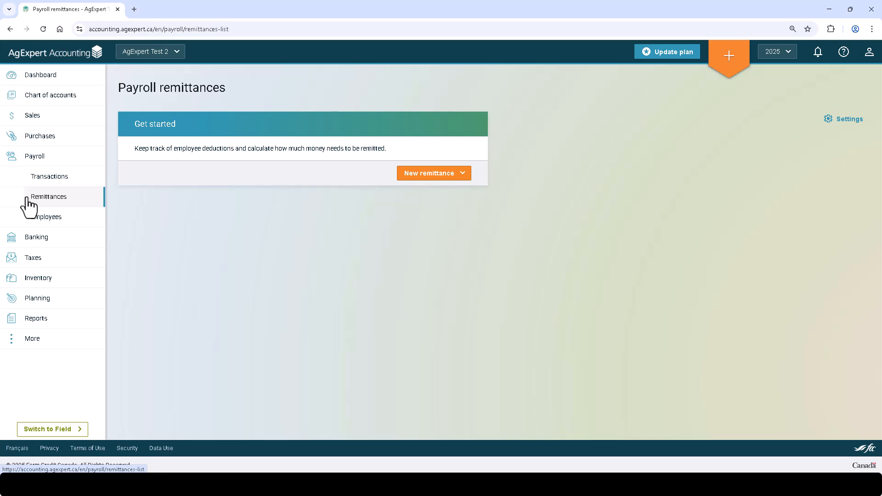
click(409, 175)
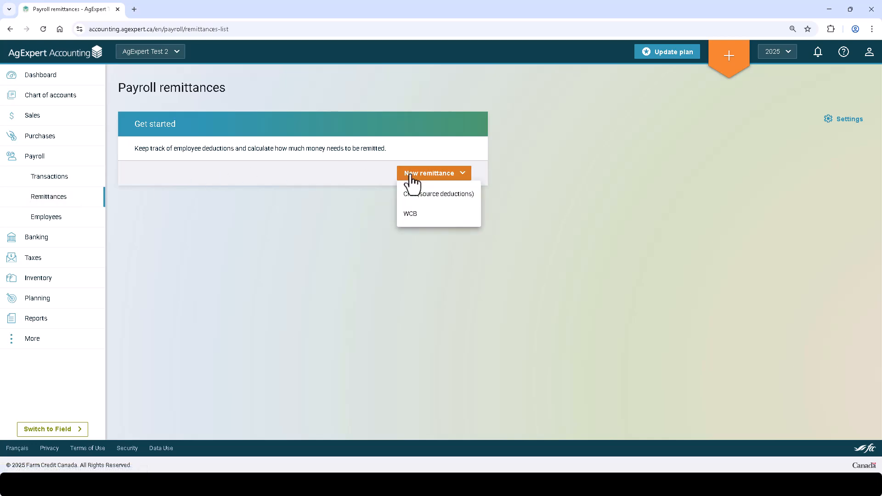
click(435, 195)
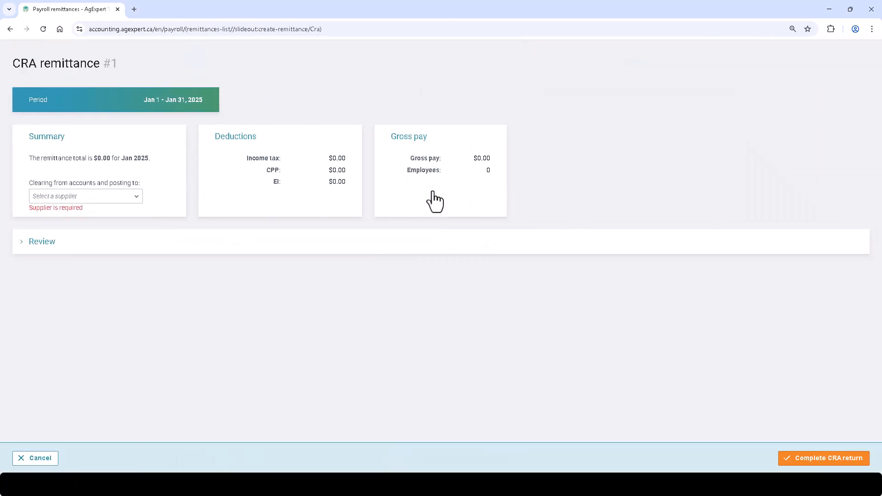
click(91, 197)
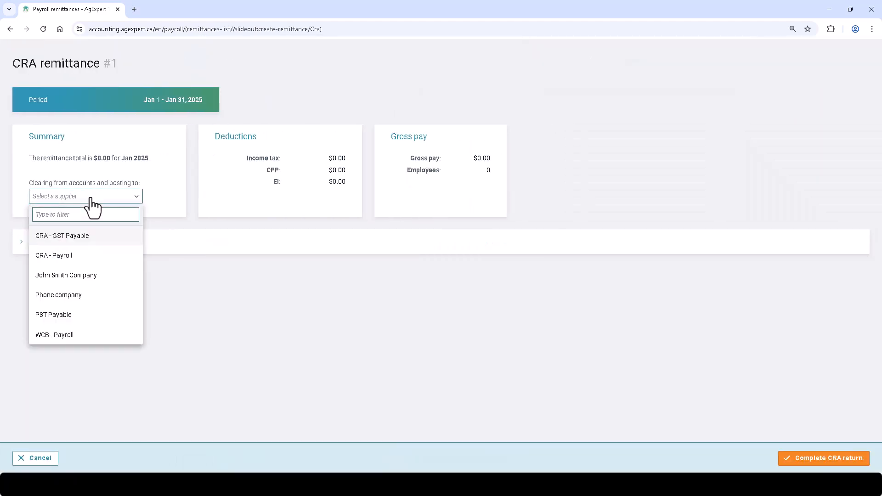
click(83, 256)
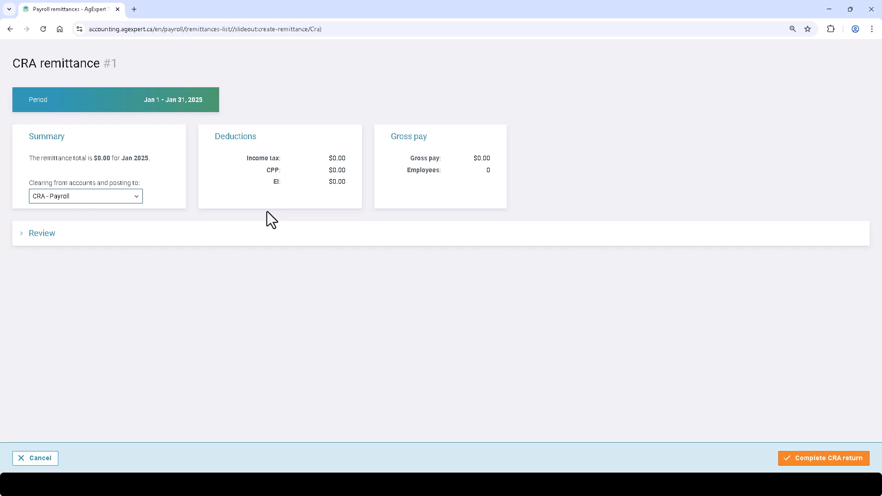
click(842, 459)
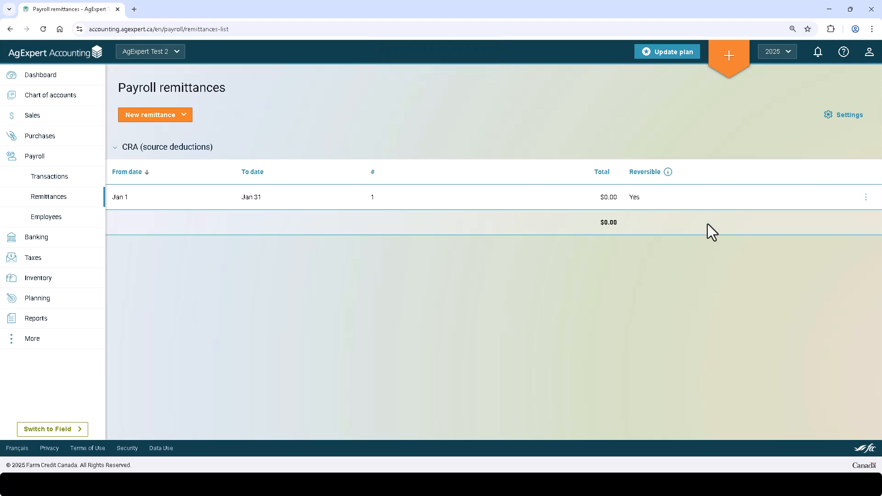
View the available actions for the Jan 1 - Jan 31 remittance and the WCB remittance settings, closing both without changes
click(867, 198)
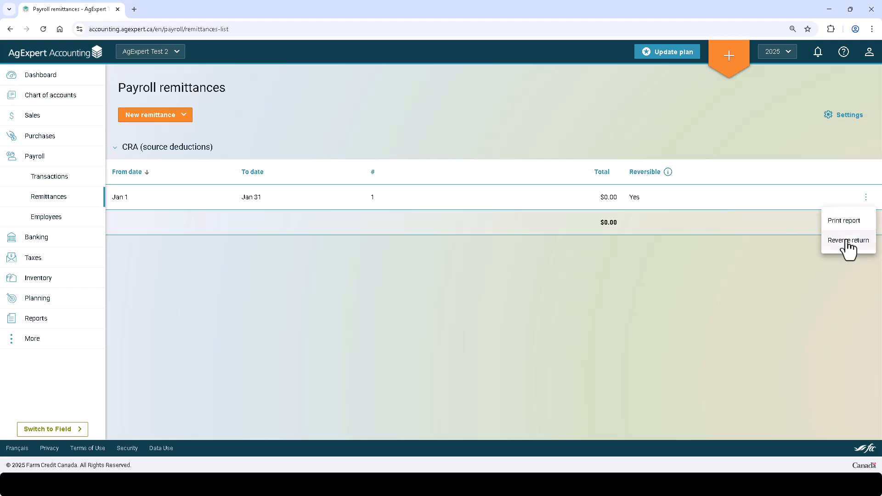
click(727, 278)
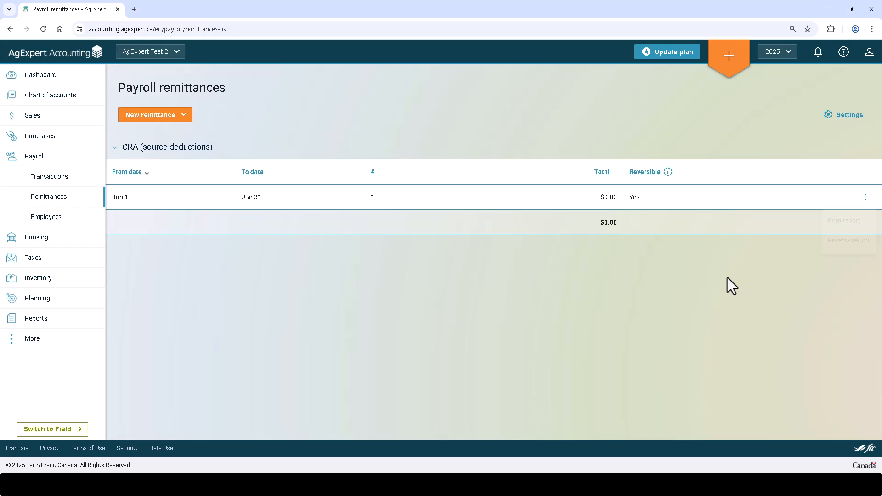
click(845, 113)
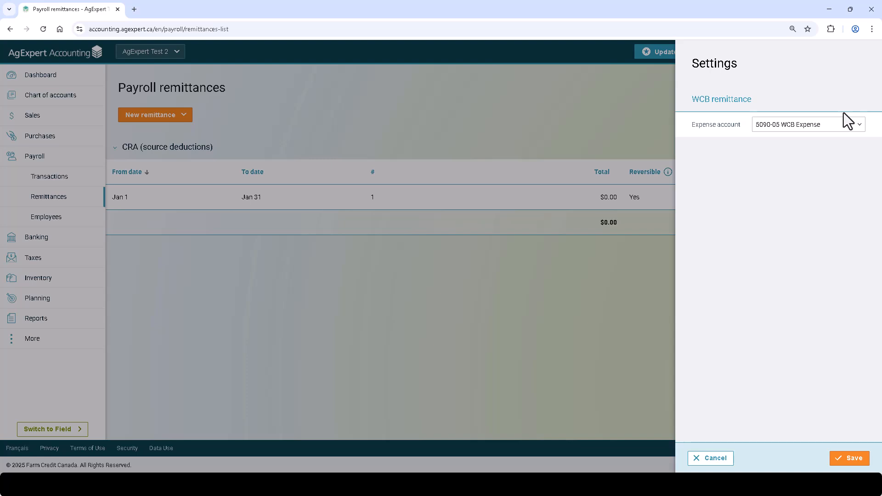
click(704, 459)
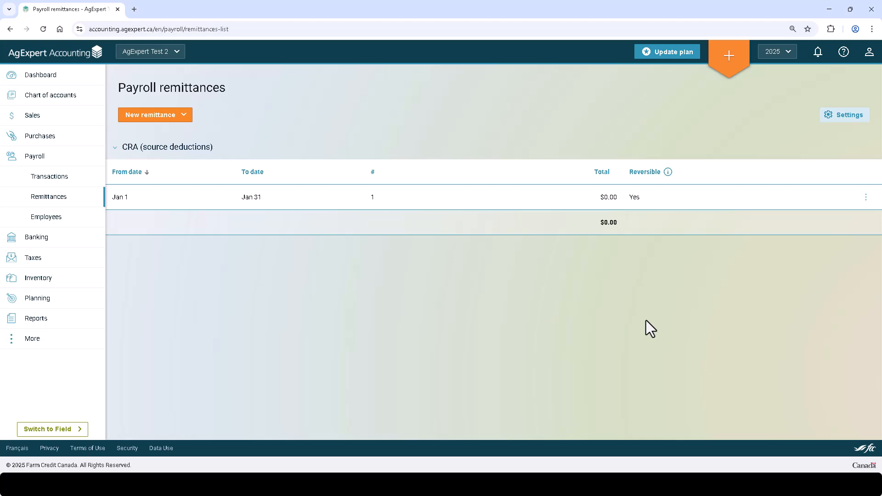
Start a new withdrawal with CRA - Payroll as the supplier and 06-30-2025 as the date
click(724, 70)
click(522, 104)
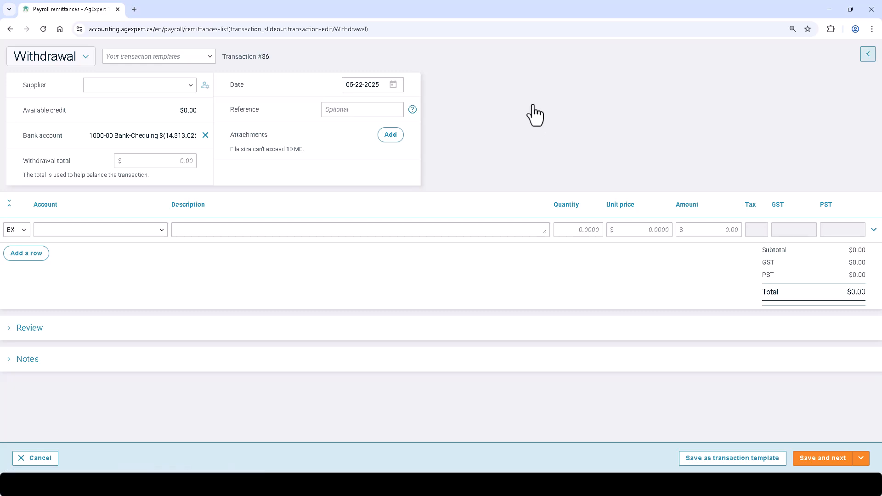
click(163, 90)
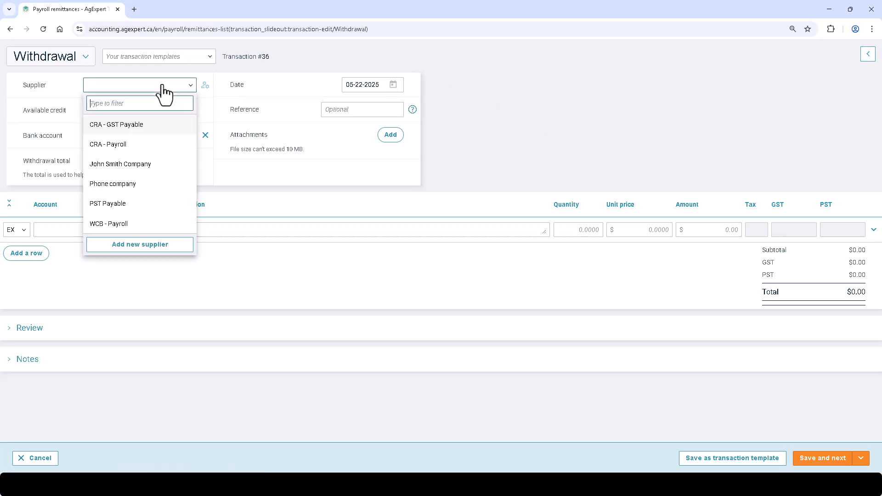
click(154, 146)
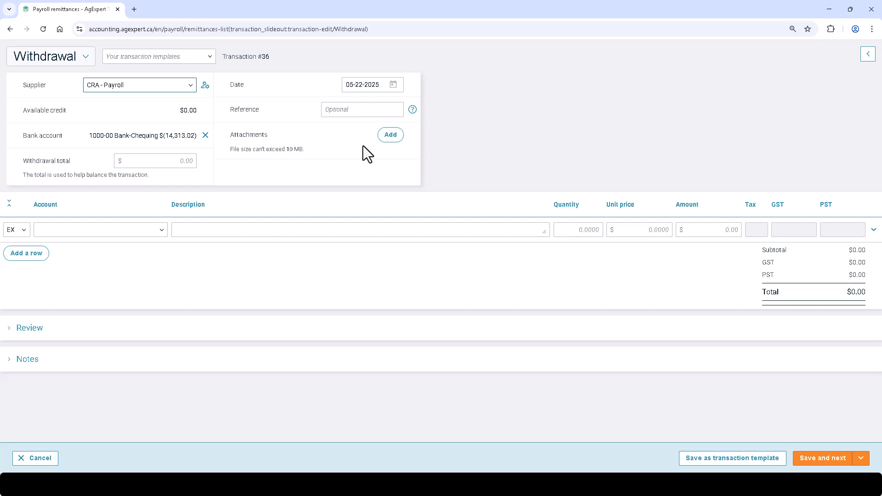
click(393, 85)
click(453, 110)
click(371, 226)
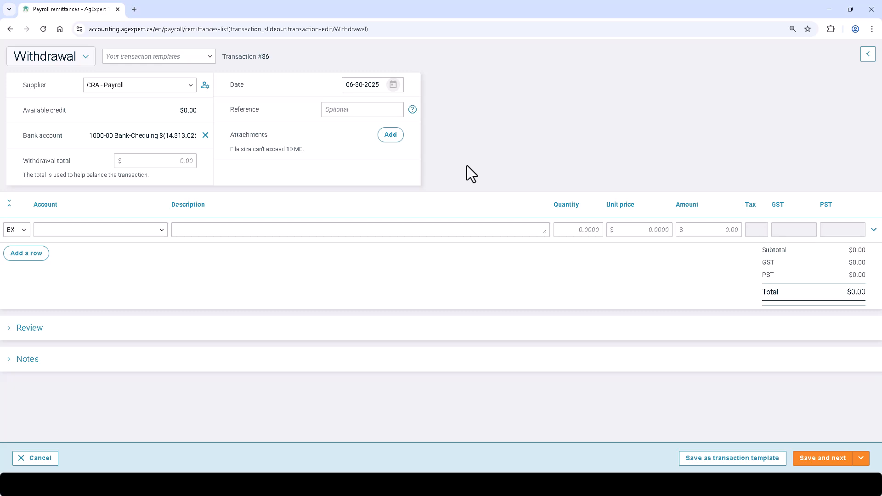
Add a payable payment (PP) line paying 398.80 on the Jun 30, 2025 invoice, and save the withdrawal
click(17, 231)
click(59, 383)
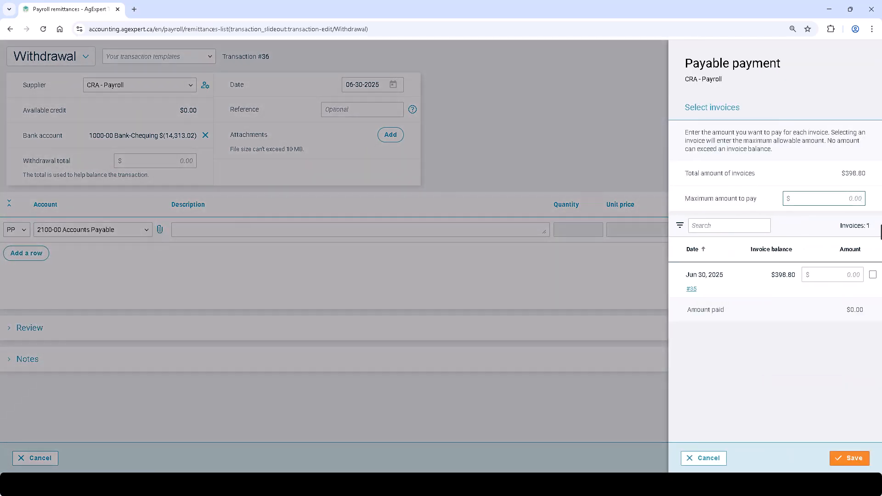
text(398.8)
click(873, 274)
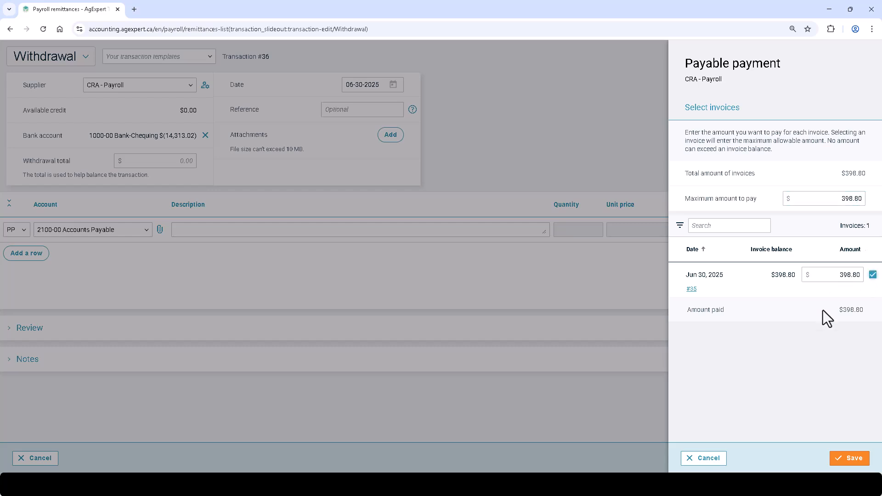
click(849, 459)
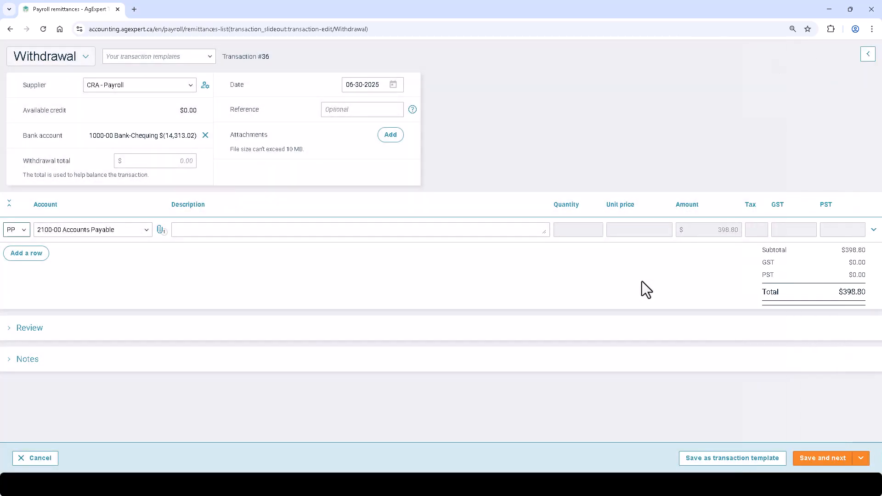
click(861, 459)
click(857, 439)
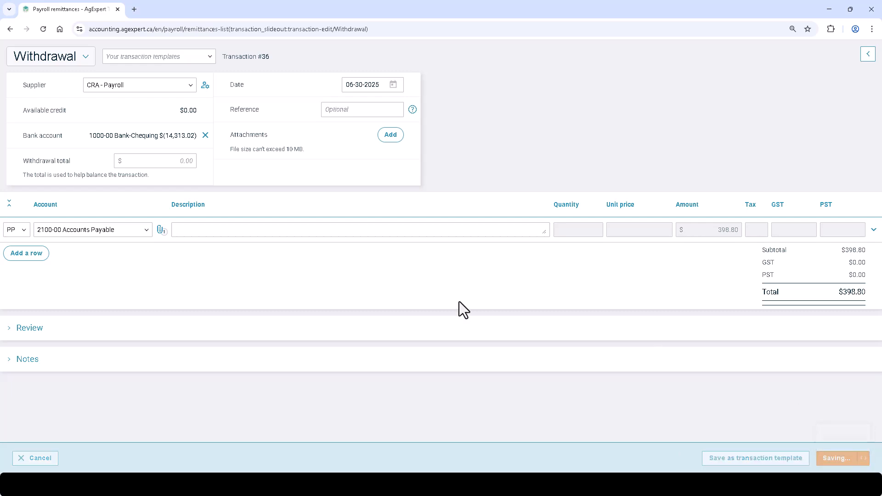
View the employee's 2025 year-to-date payroll totals in the employee details, and close them without saving
click(47, 220)
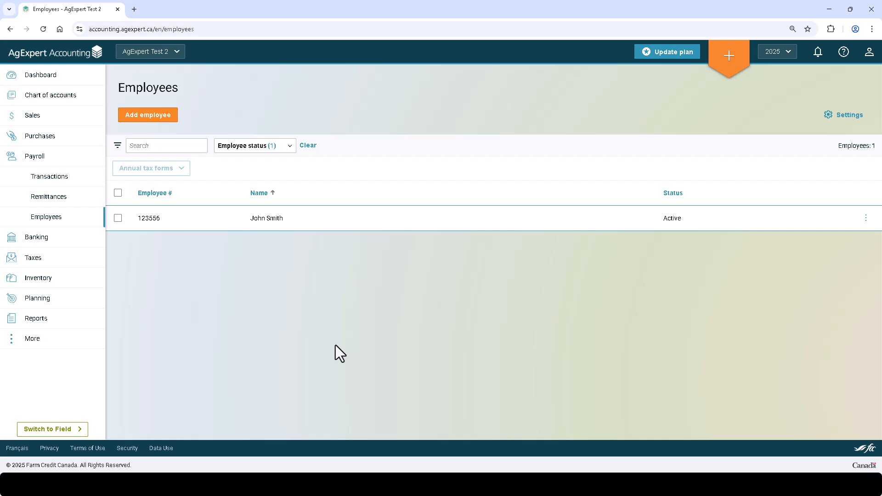
click(304, 221)
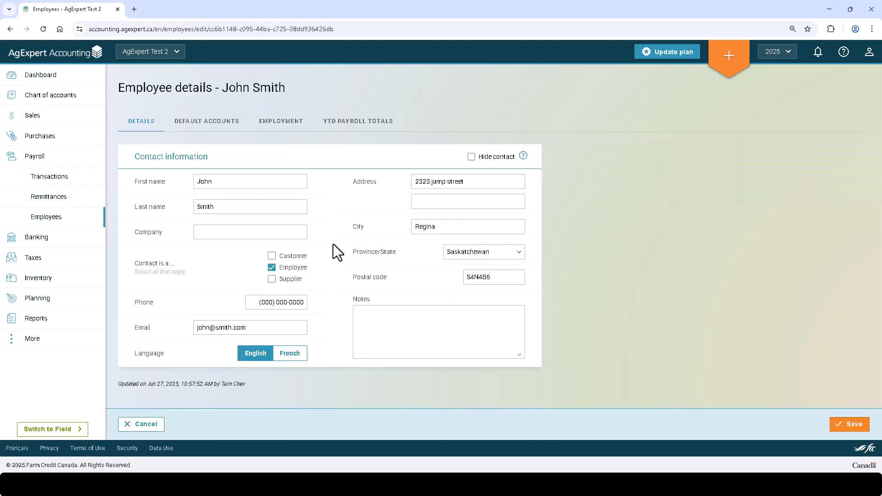
click(361, 123)
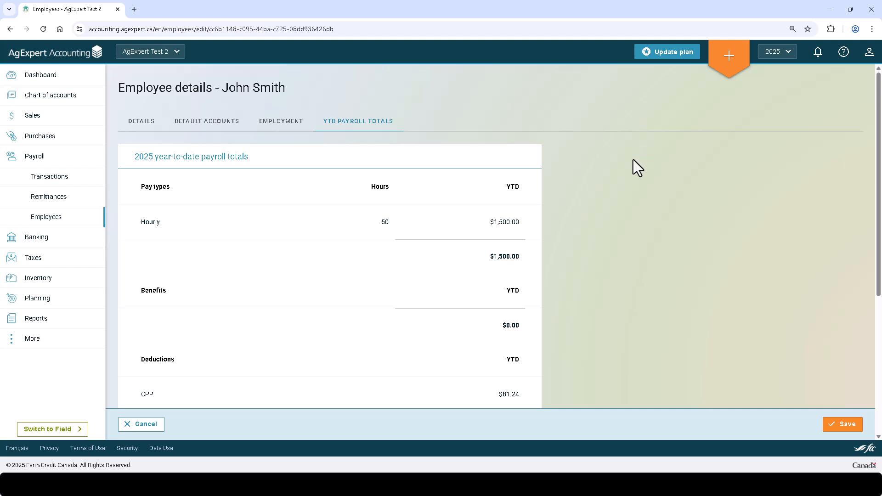
scroll(635, 167, down, 2)
scroll(634, 167, up, 2)
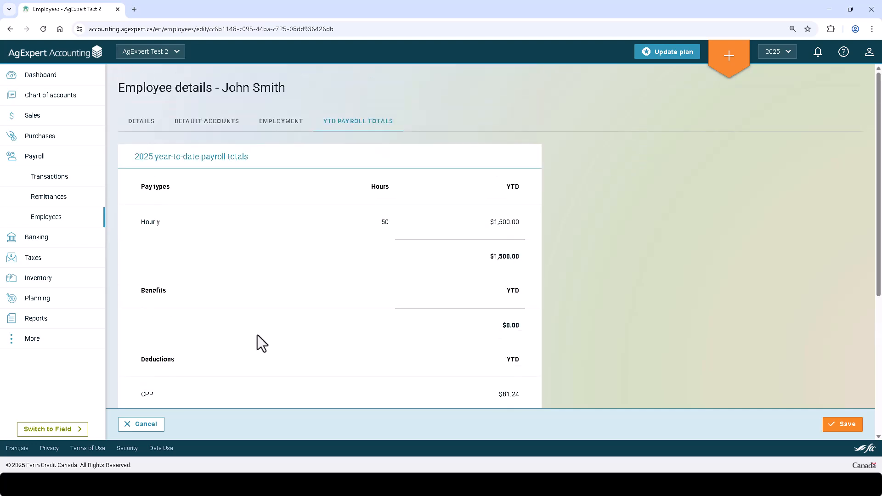
click(155, 425)
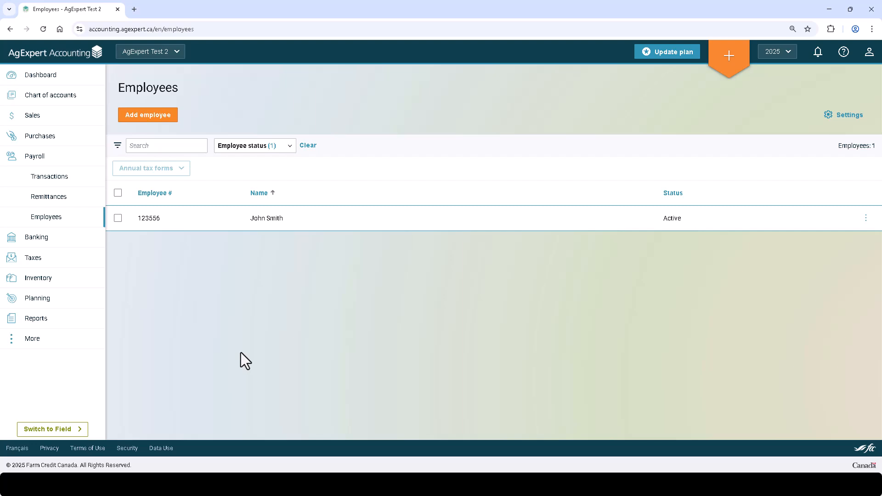
Generate the employee's 2025 Canada Revenue Agency annual tax forms with the Online filing method and Original action, and close the download list
click(118, 218)
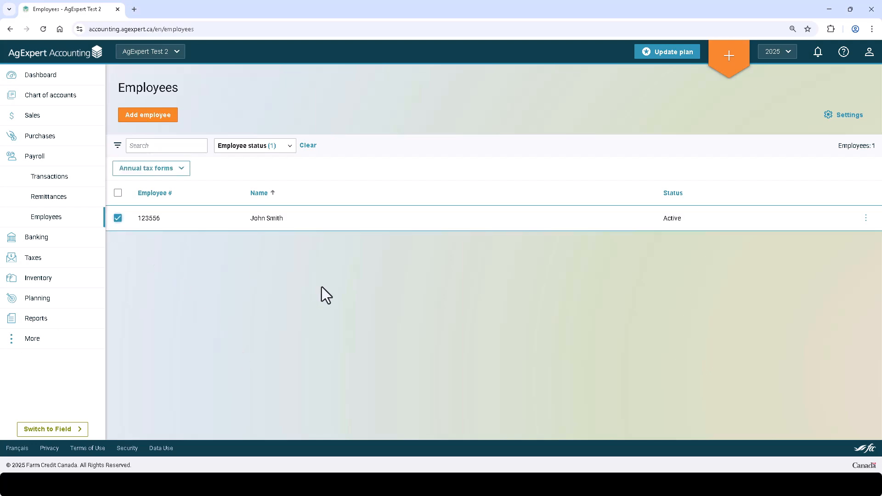
click(183, 170)
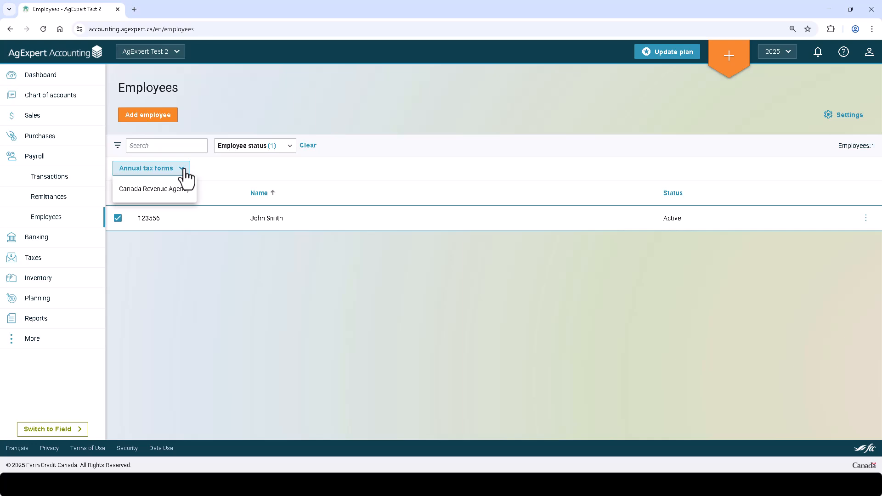
click(164, 193)
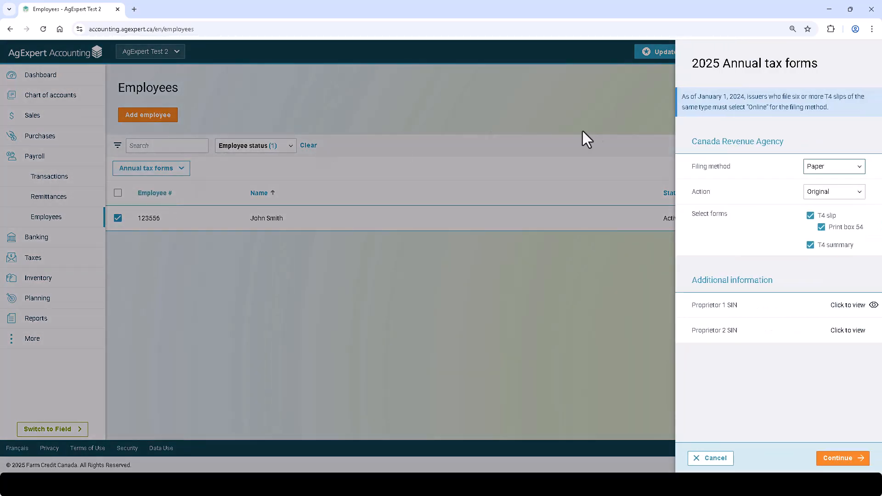
click(821, 168)
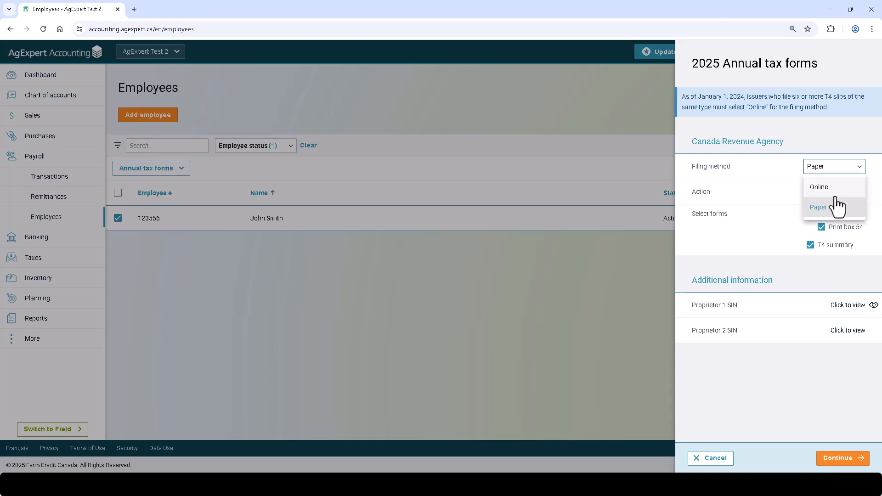
click(836, 192)
click(843, 196)
click(840, 189)
scroll(765, 275, down, 3)
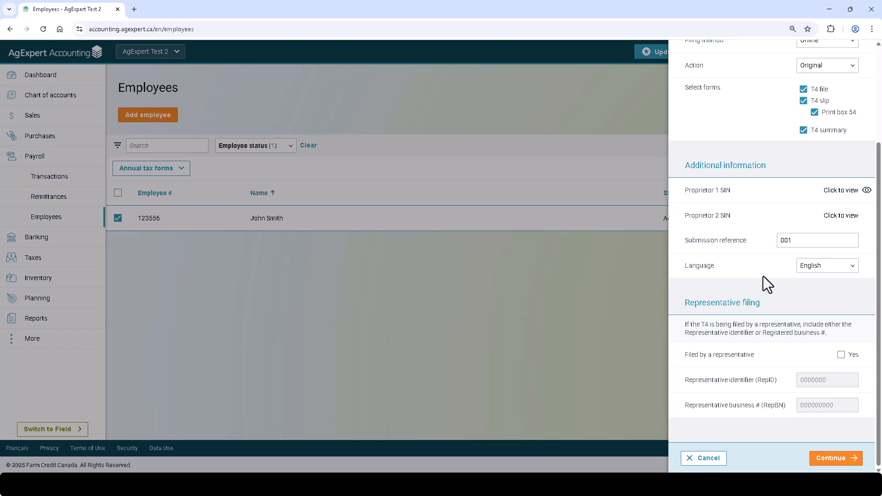
click(835, 453)
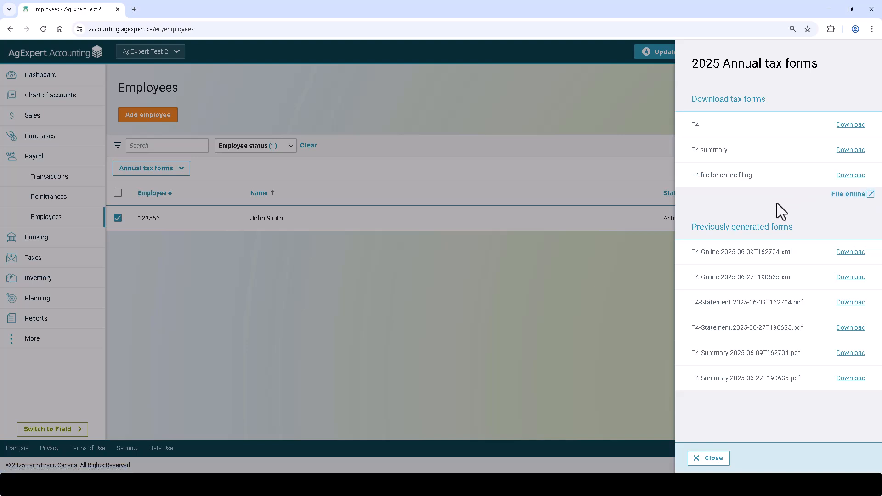
click(693, 458)
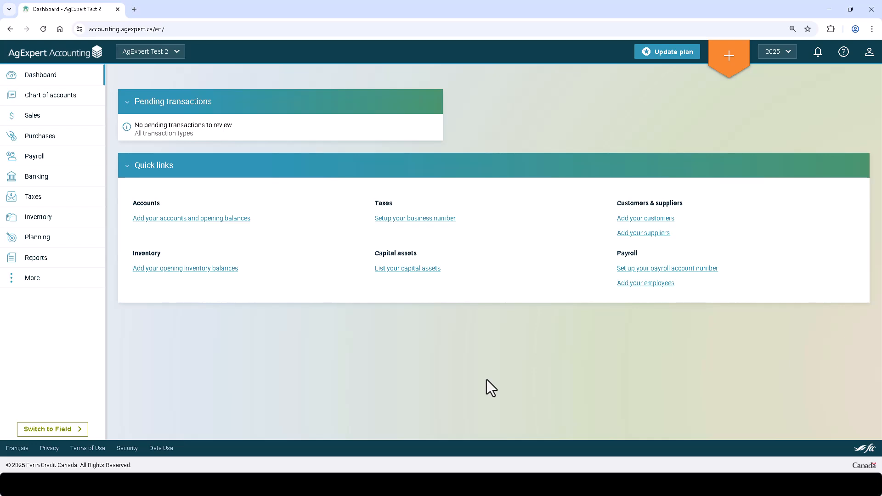
View the help and support options from the dashboard
click(843, 53)
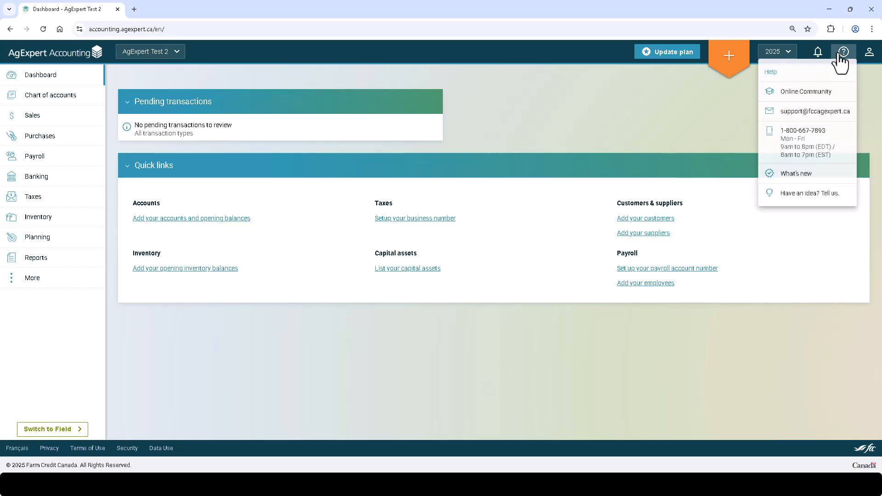